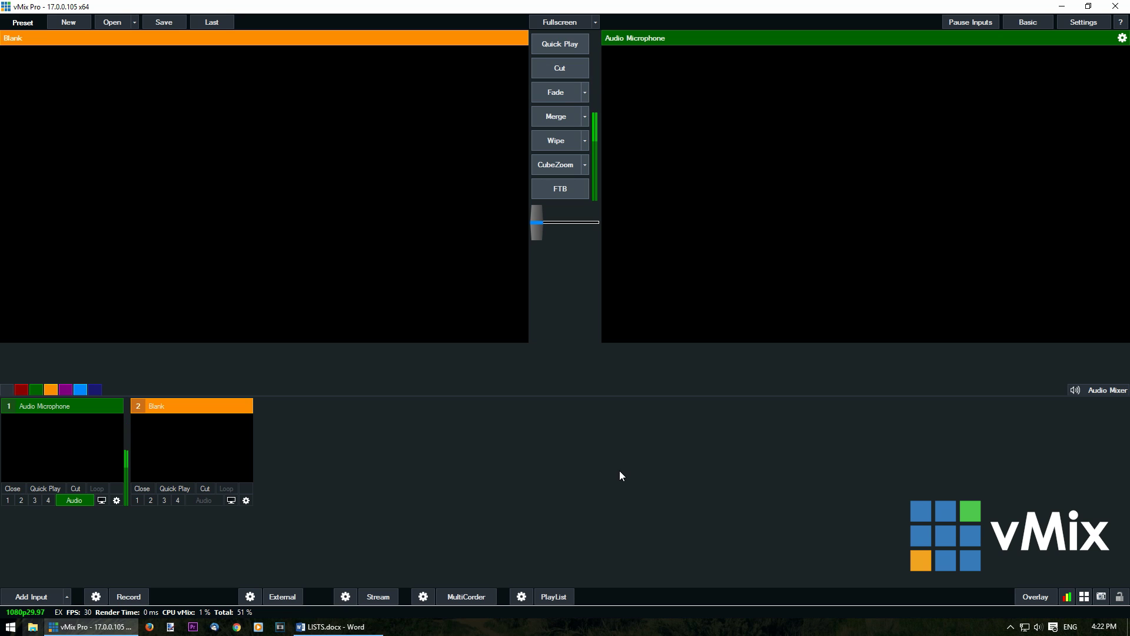
- Open the Input Select dialog and choose the List input type
click(28, 597)
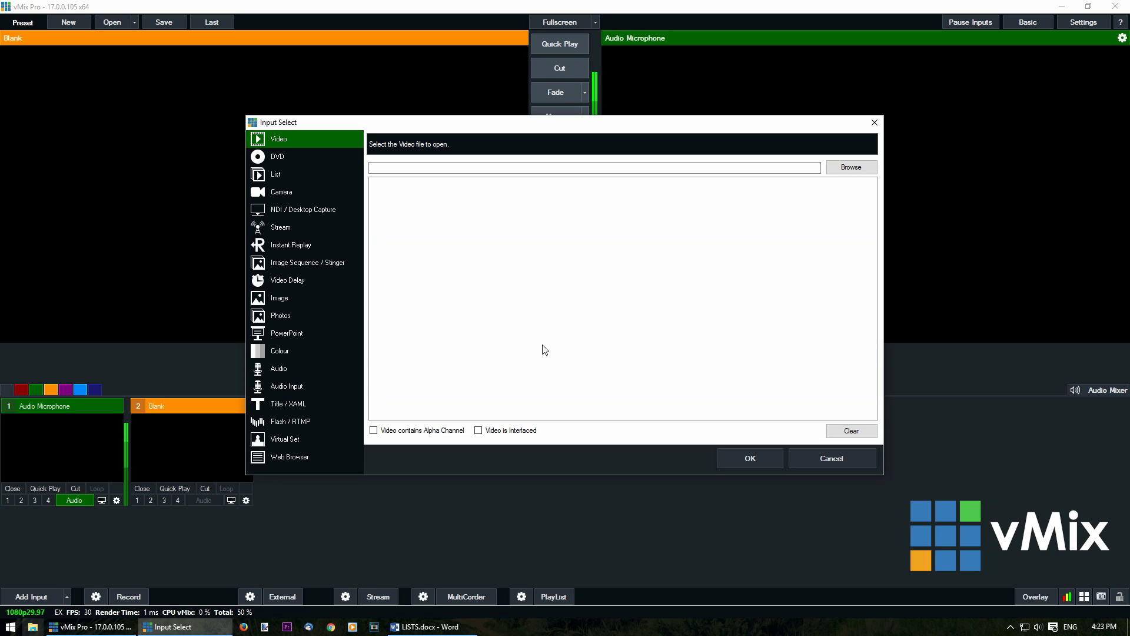
click(327, 178)
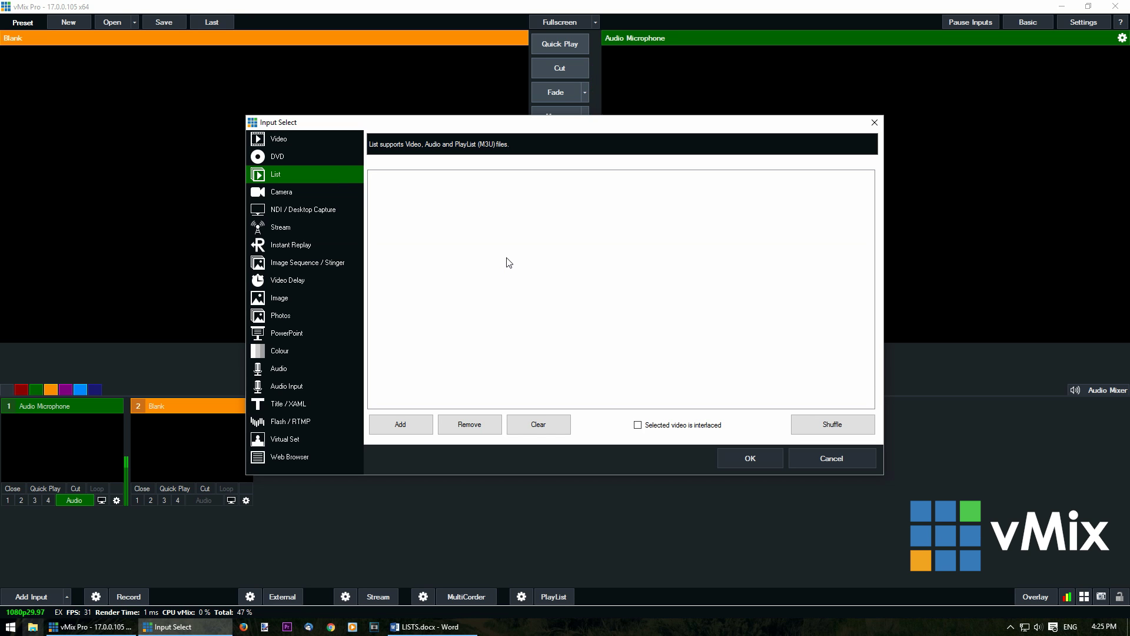
- Add four video clips from the folder to the List's file list
click(418, 423)
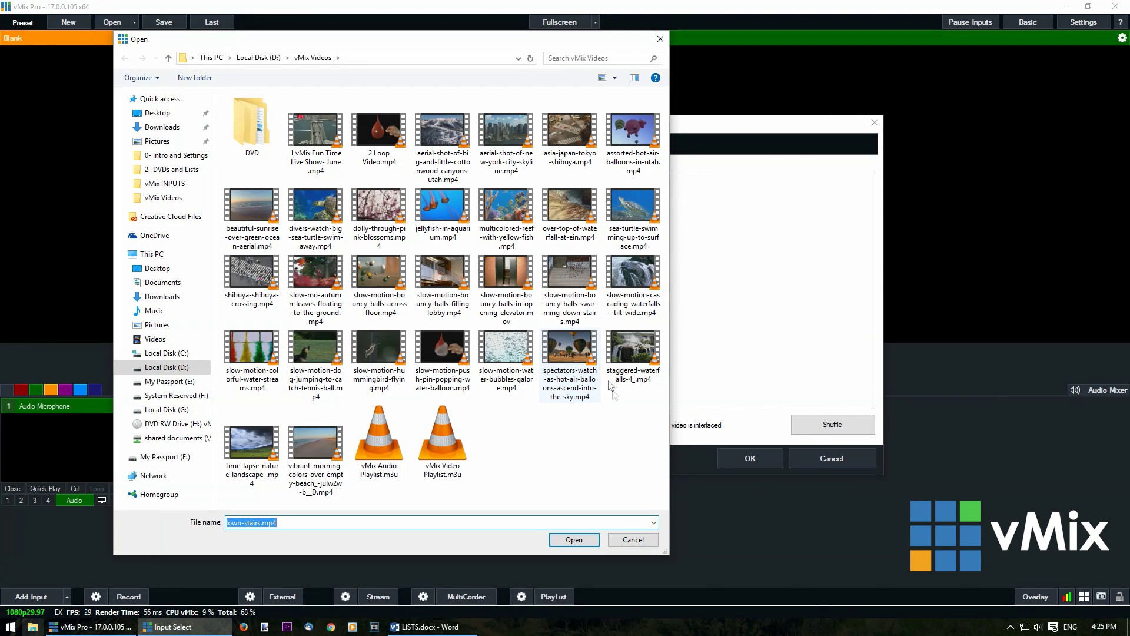
drag(613, 421, 540, 254)
click(573, 539)
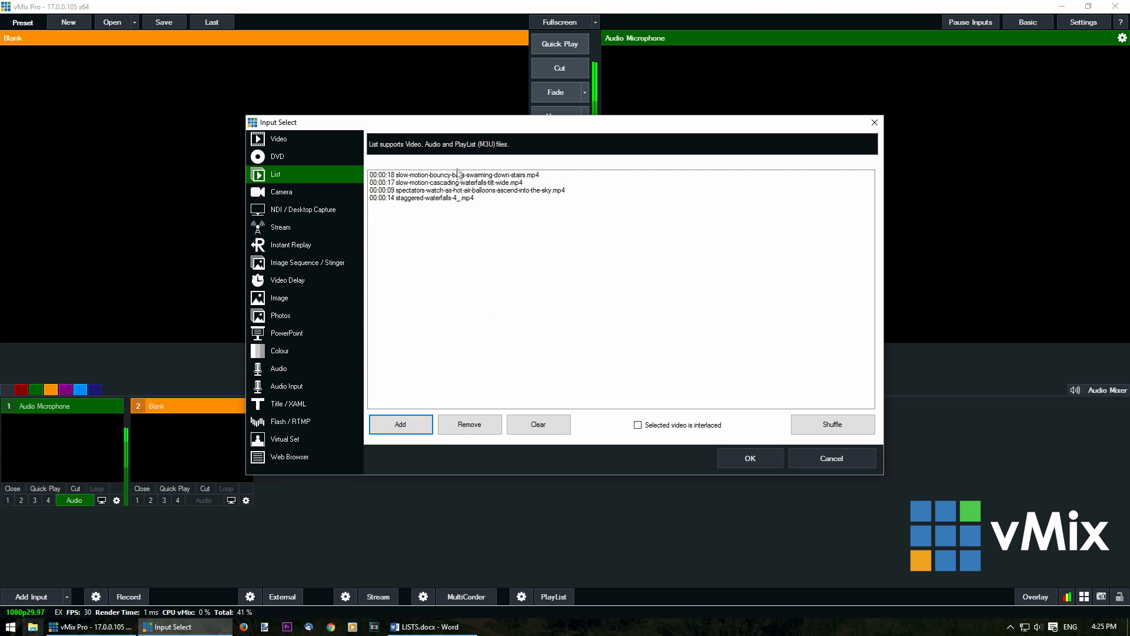
- Remove the staggered-waterfalls clip, then clear the whole list
click(455, 199)
click(469, 424)
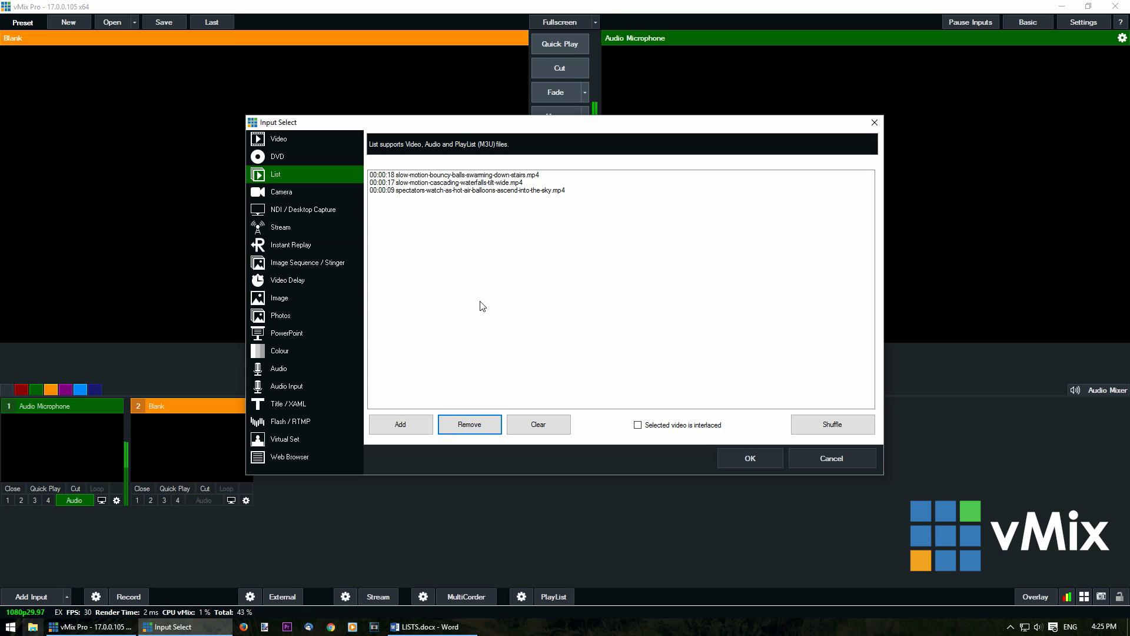
click(543, 427)
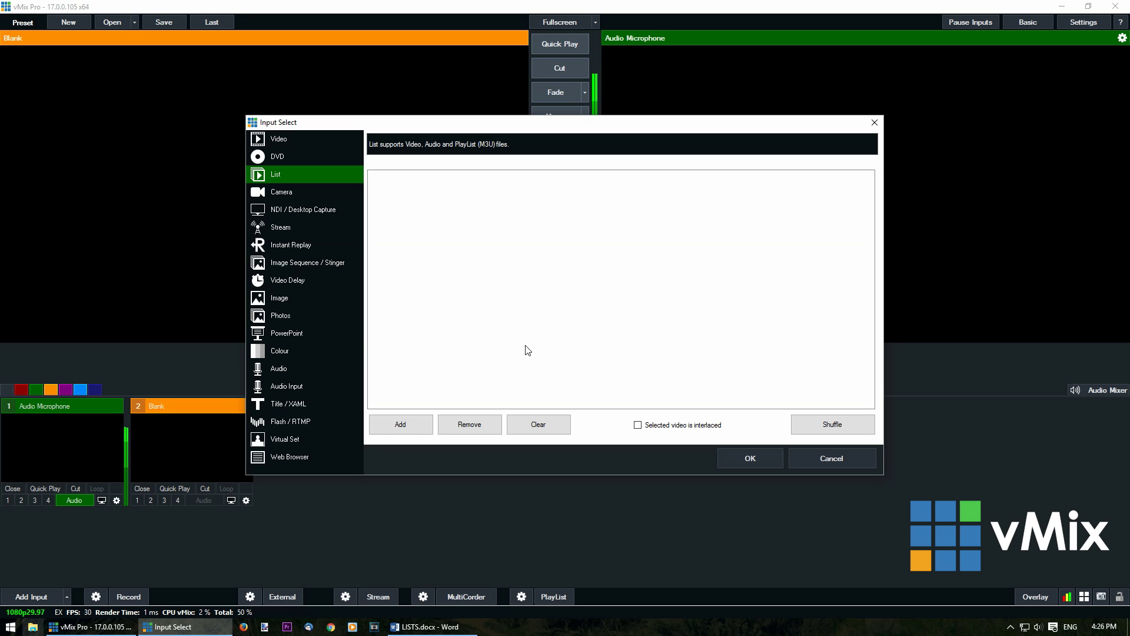
- Load the vMix Video Playlist.m3u clips and mark shibuya-shibuya-crossing.mp4 as interlaced
click(403, 422)
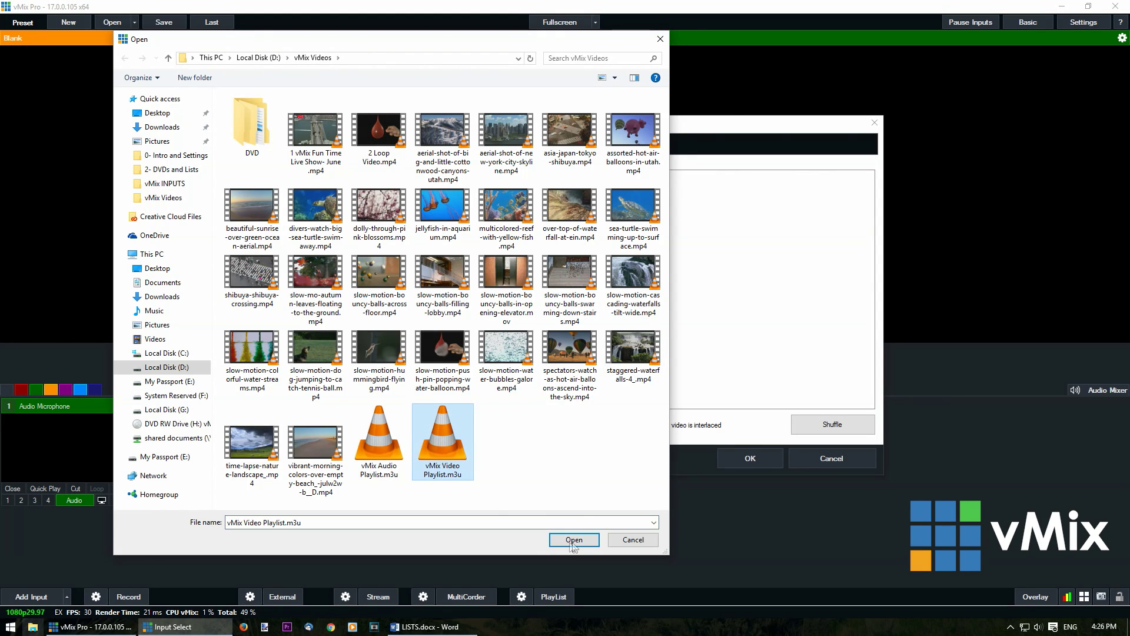
click(574, 539)
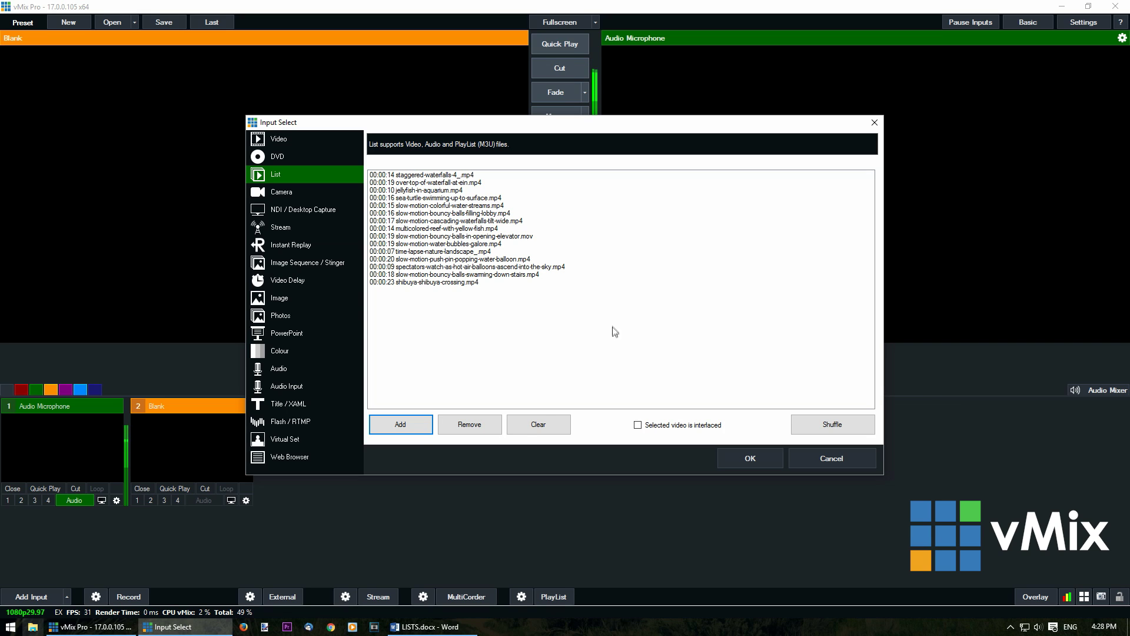
click(494, 282)
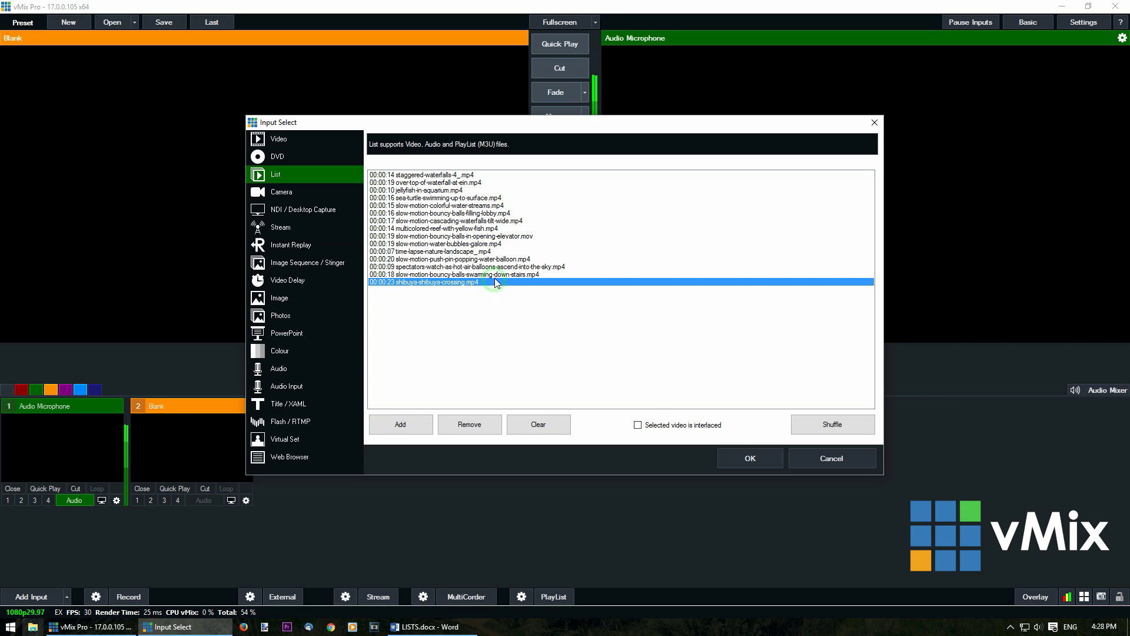
click(637, 425)
- Check other clips' interlaced settings, return to the shibuya clip, and shuffle the order
click(530, 274)
click(530, 243)
click(528, 273)
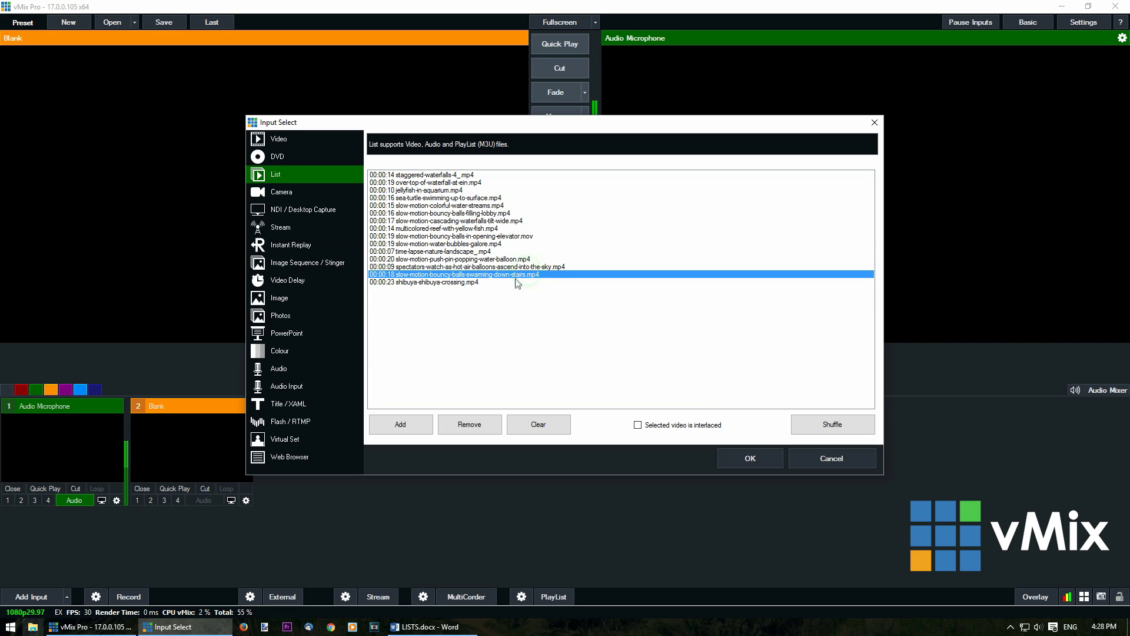
click(517, 282)
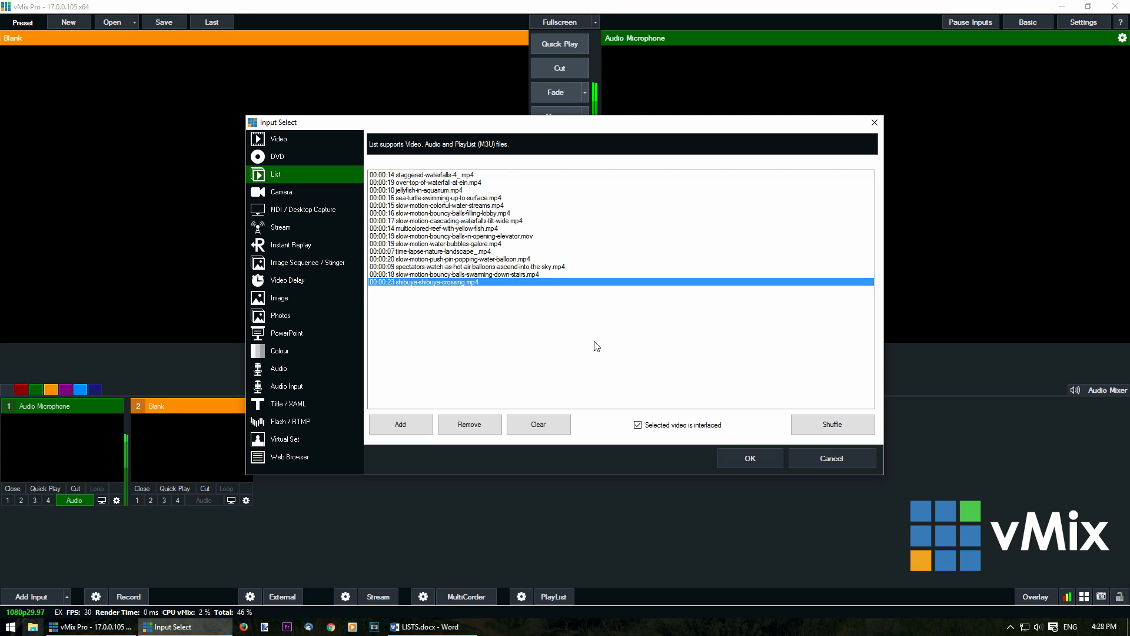
click(831, 425)
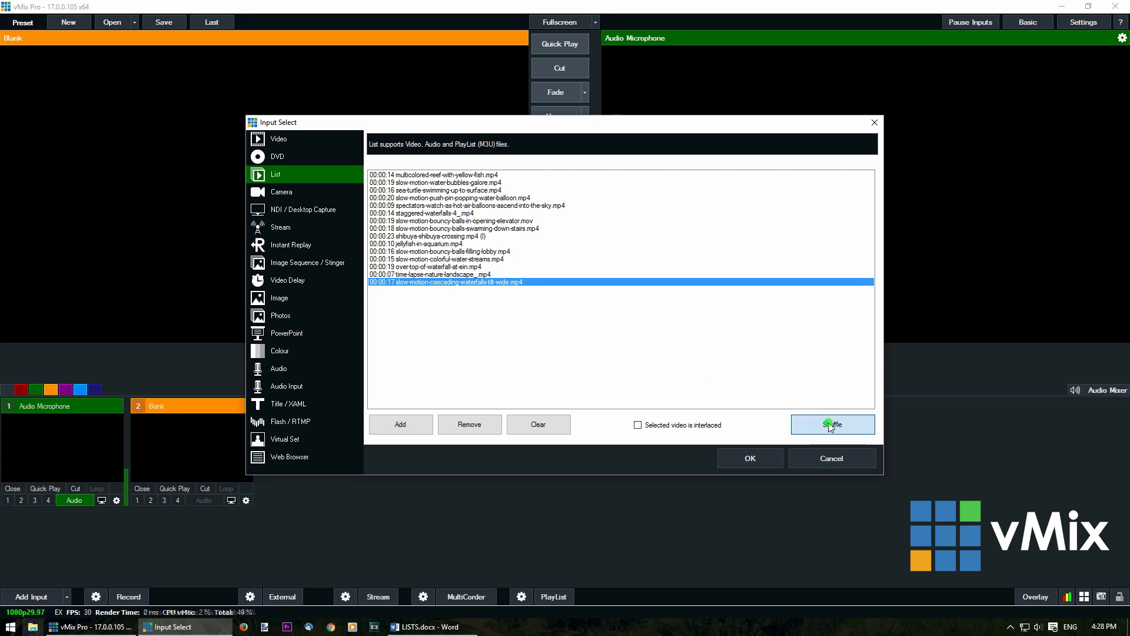
- Shuffle the clips four more times, create List input 2, and bring up its clip menu
click(831, 425)
click(831, 425)
click(831, 425)
click(831, 425)
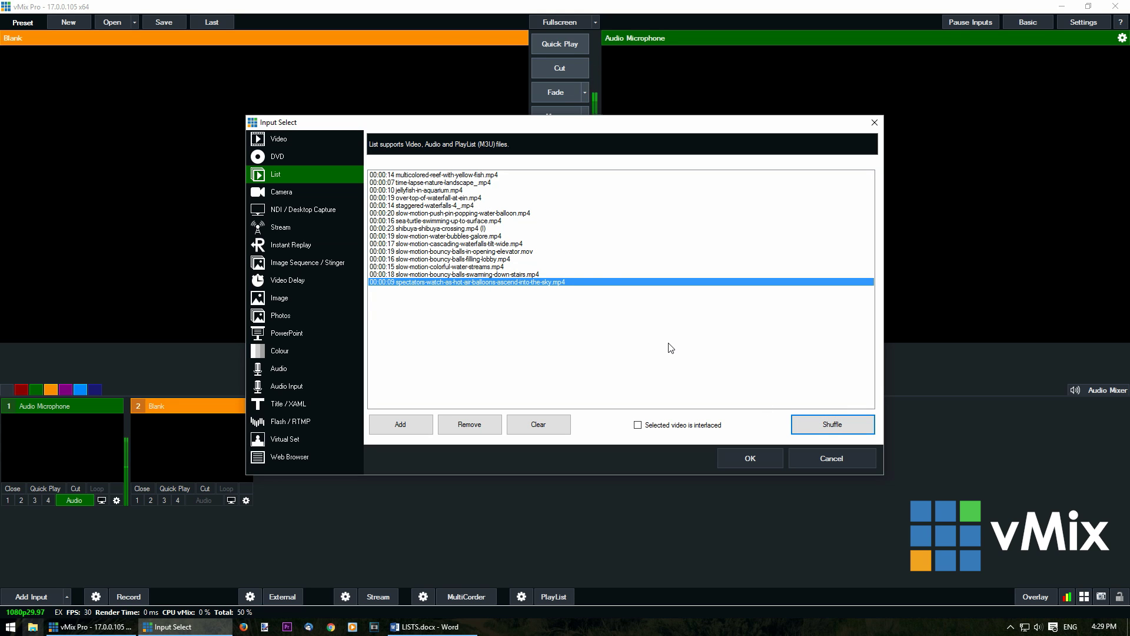
click(746, 458)
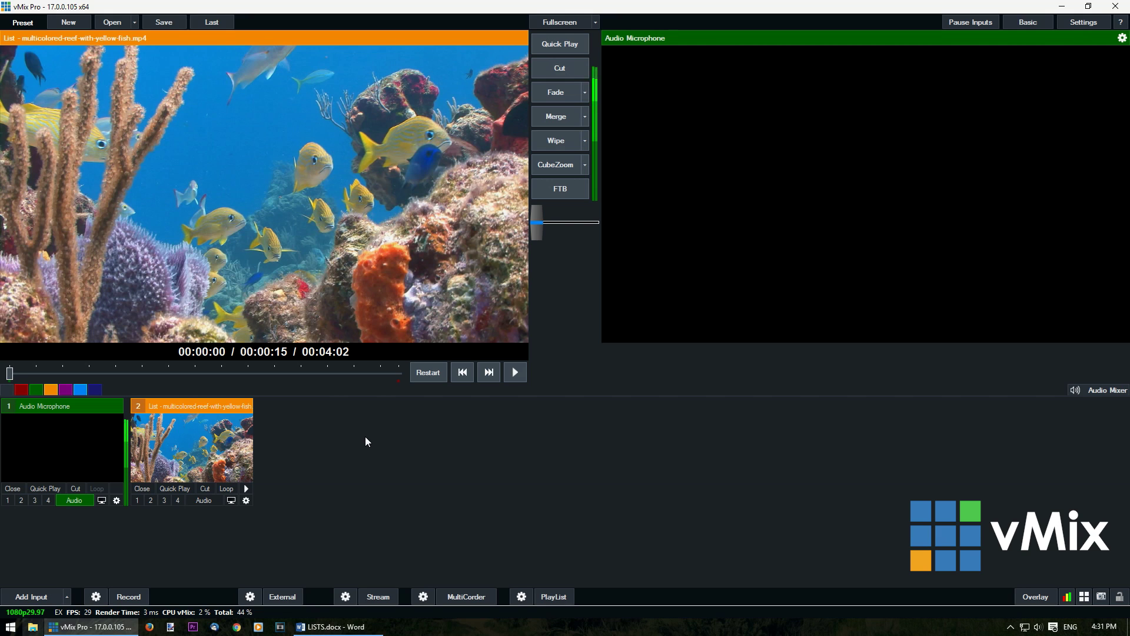
right_click(352, 262)
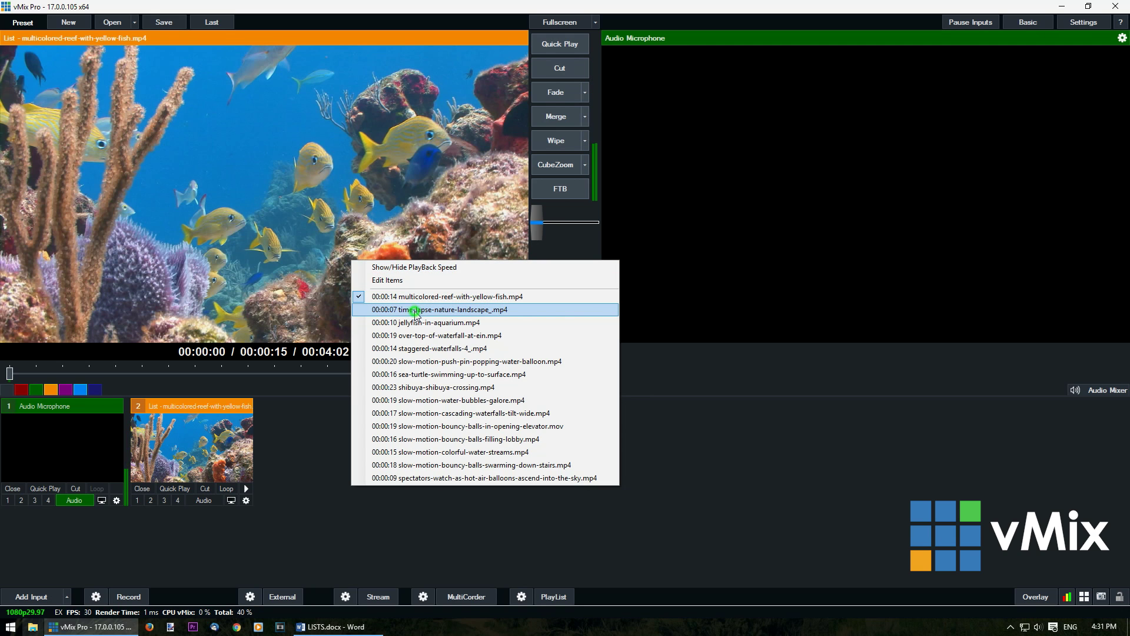
- Cue the time-lapse landscape clip and open the list's Edit Items editor
click(414, 311)
right_click(380, 302)
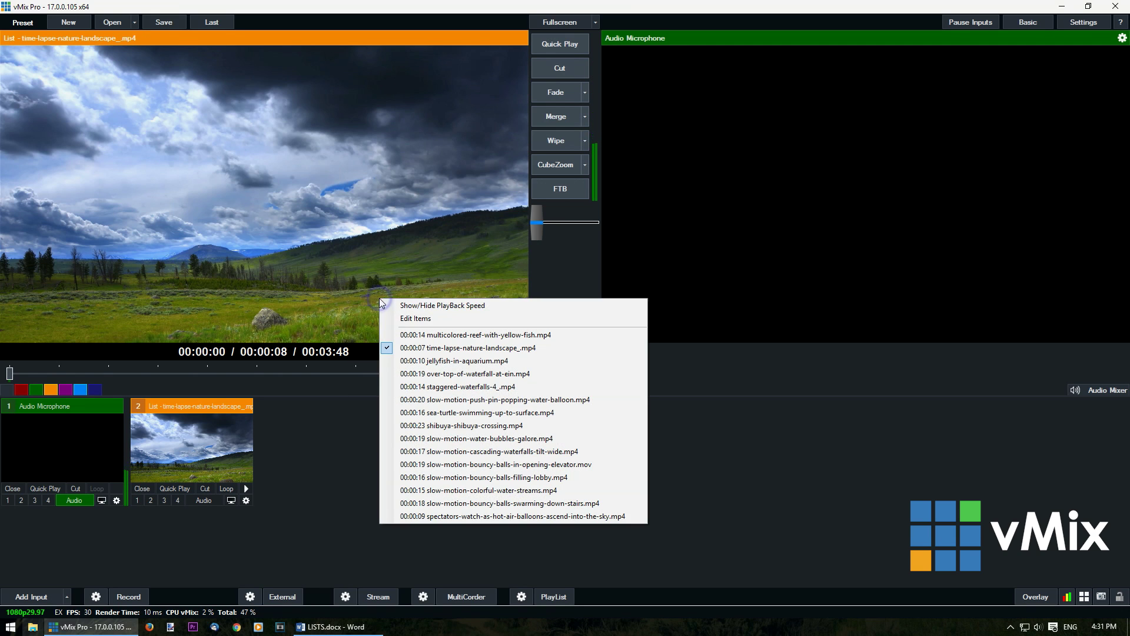
click(417, 319)
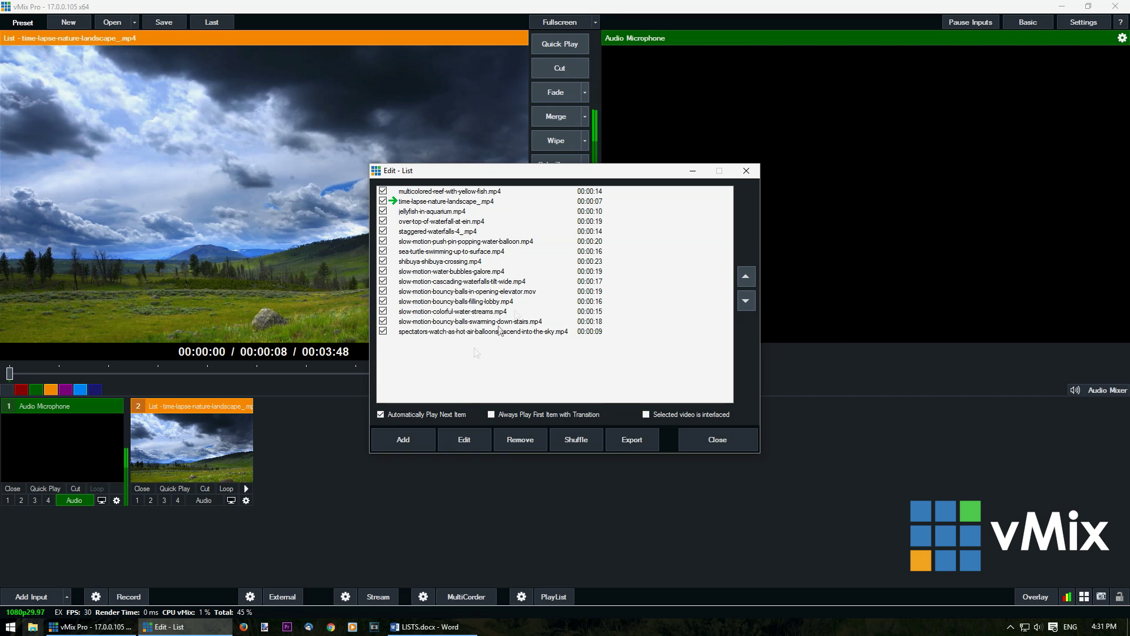
- Move the push-pin water-balloon clip up and untick the sea-turtle clip
click(500, 242)
click(746, 275)
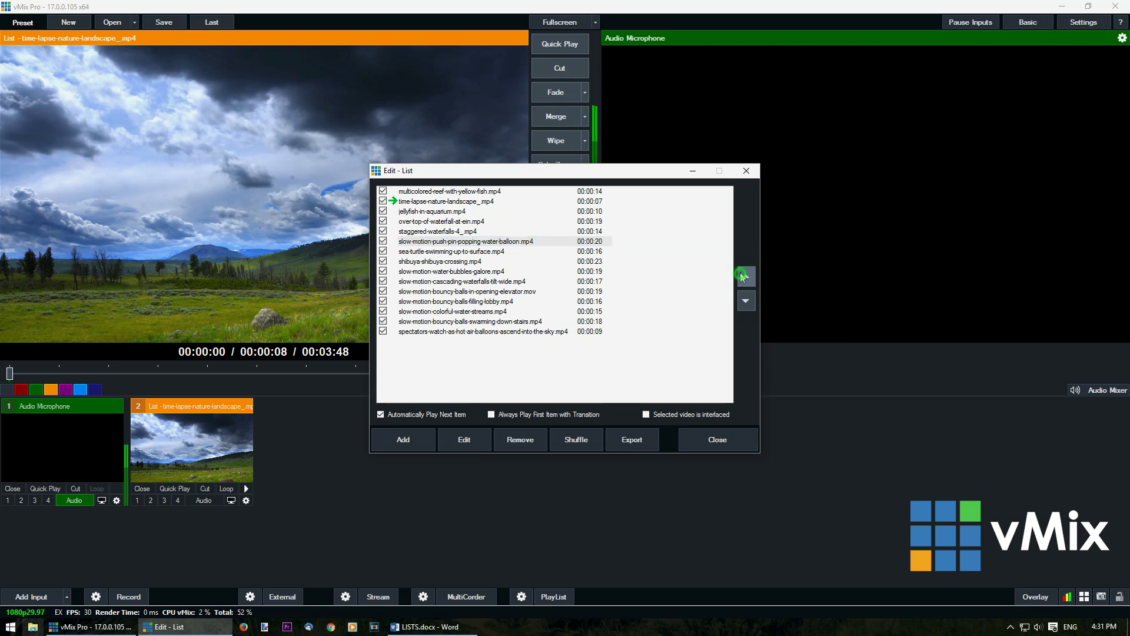
click(745, 275)
click(746, 275)
click(746, 301)
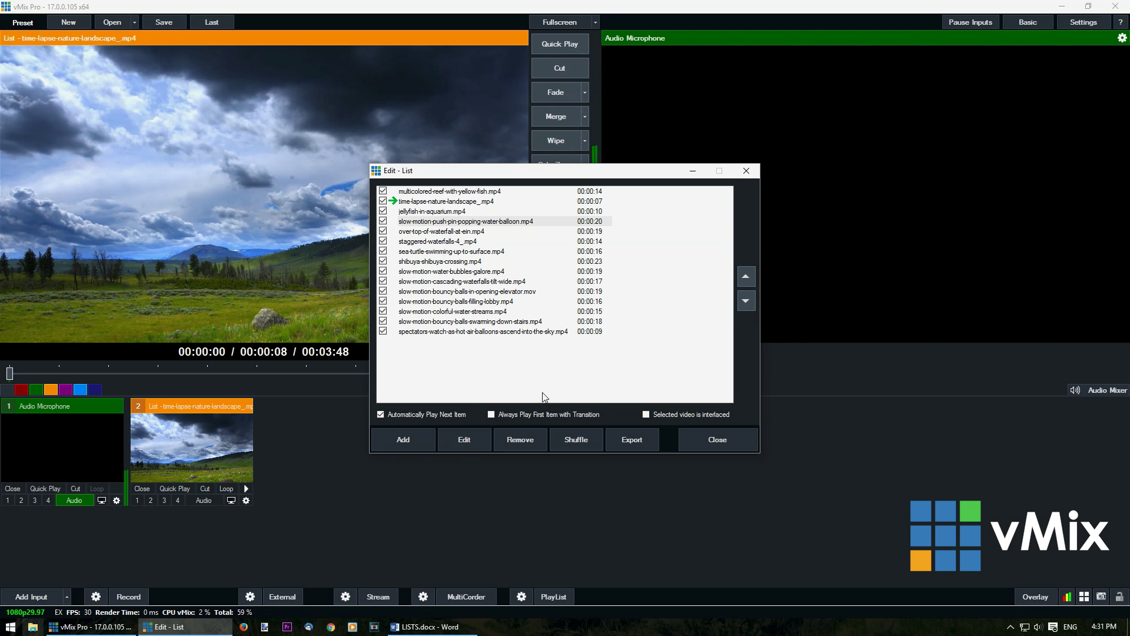
click(383, 251)
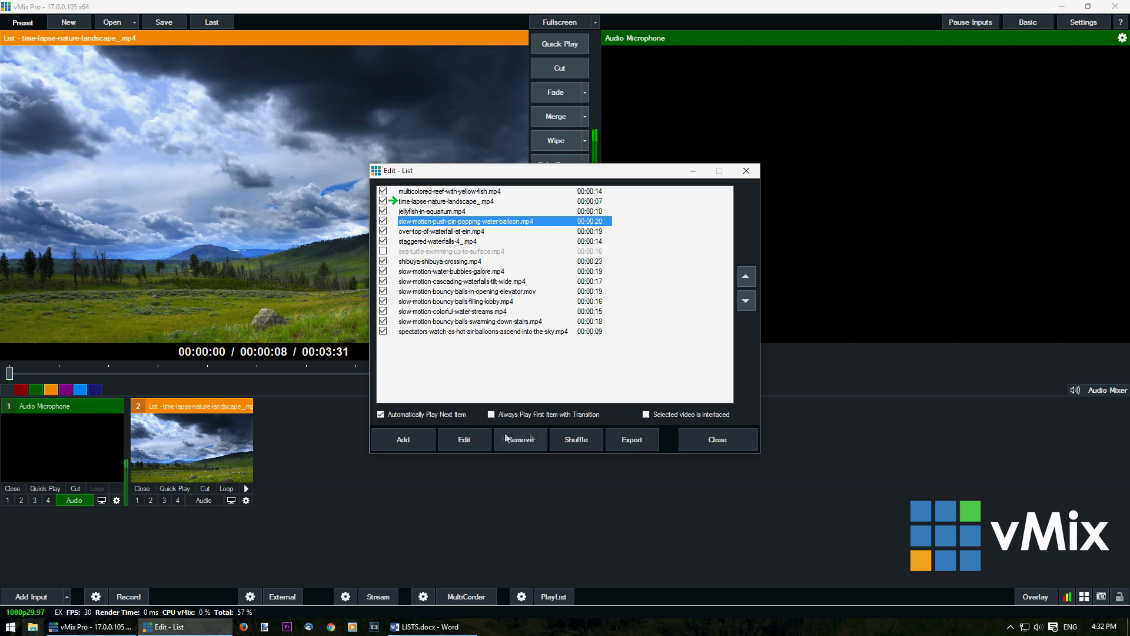
- Remove the water-balloon clip, cutting the total to 00:03:11, and browse the vMix Videos folder
click(531, 437)
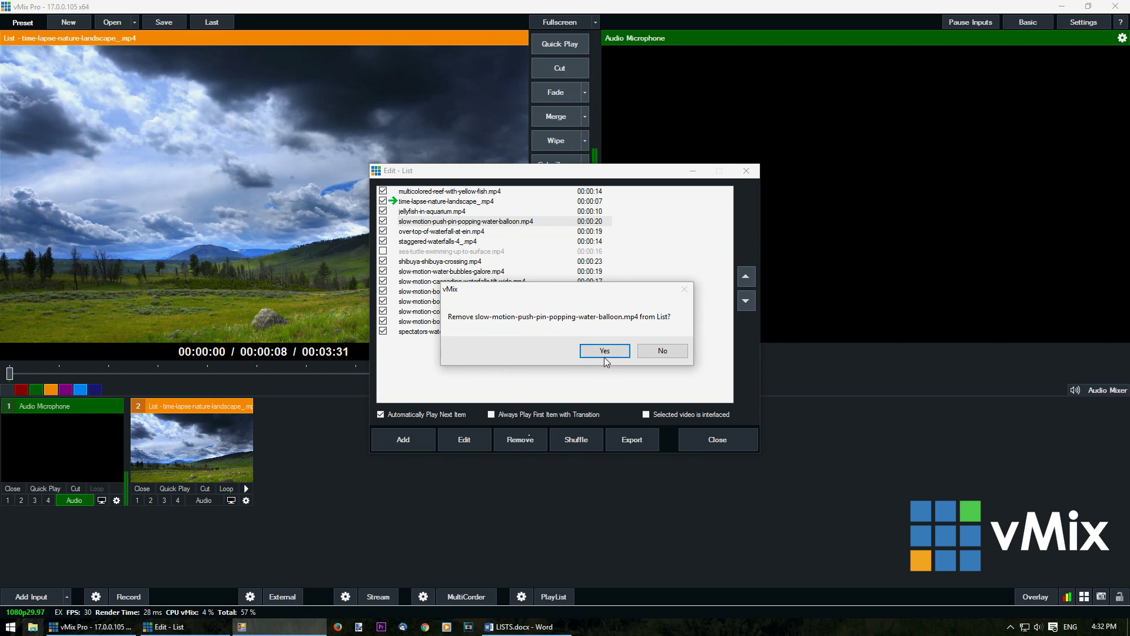
click(605, 352)
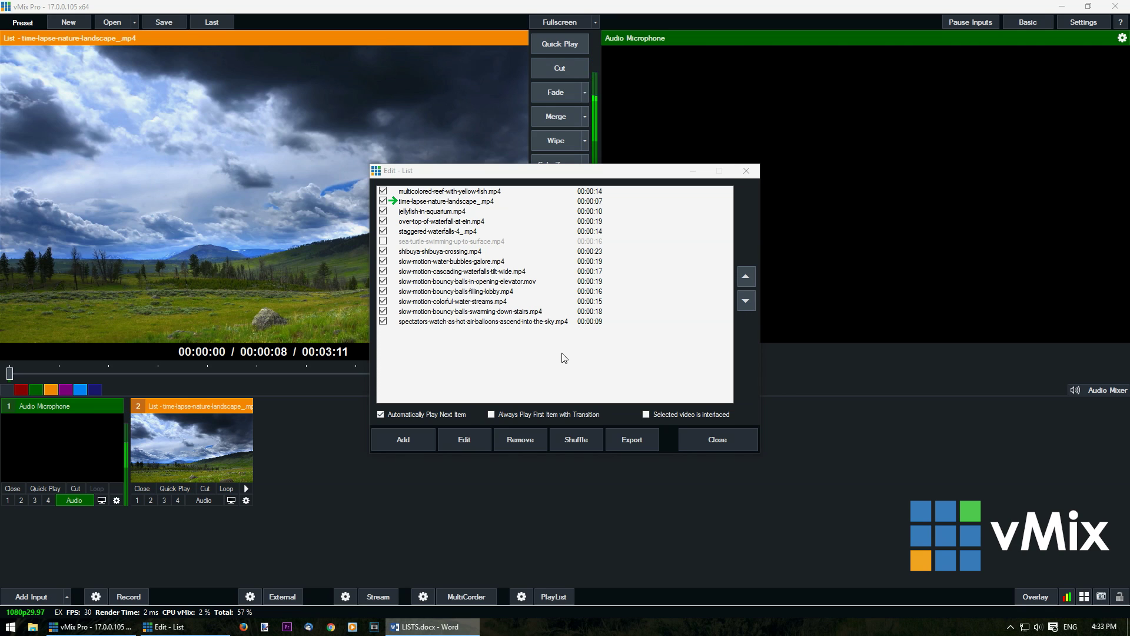
click(563, 363)
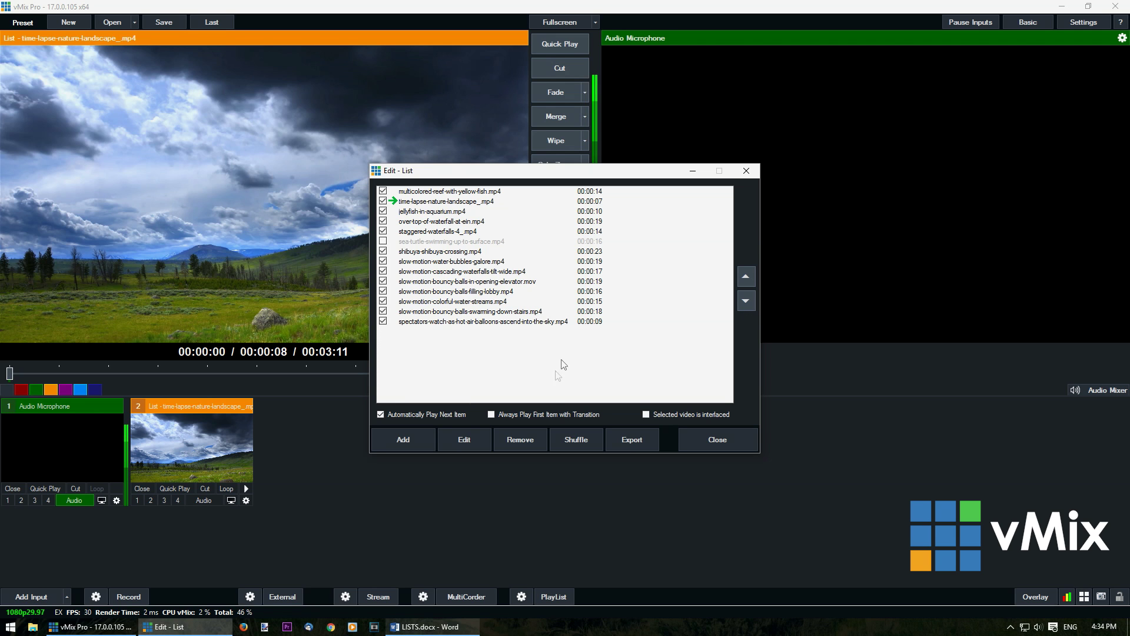
click(420, 437)
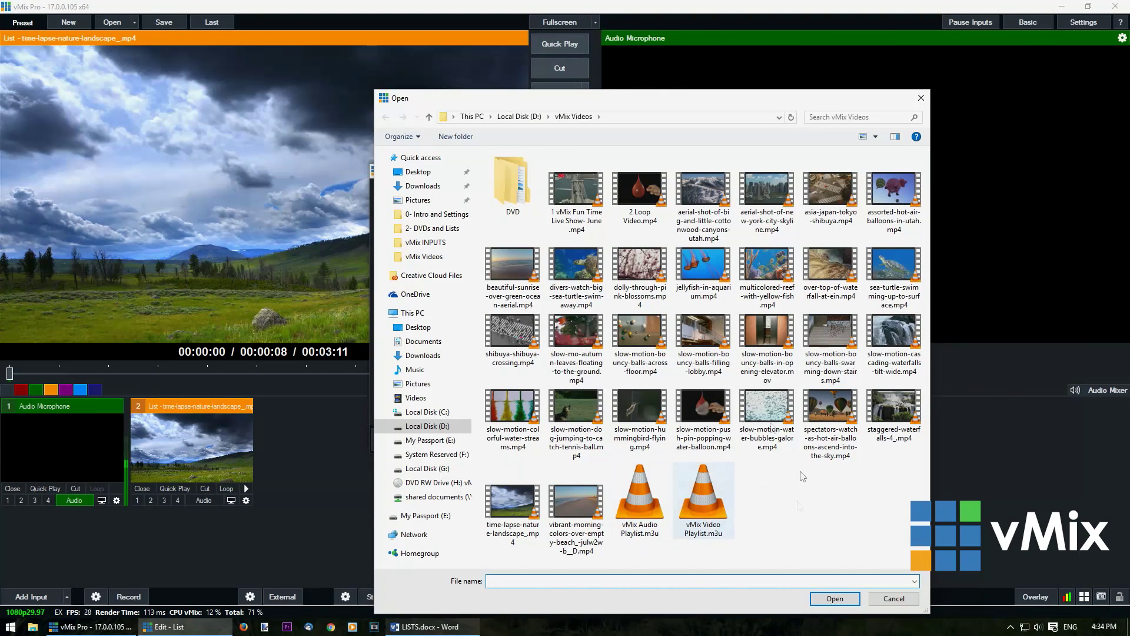
- Cancel adding files and leave the colorful water streams clip name unchanged
click(894, 598)
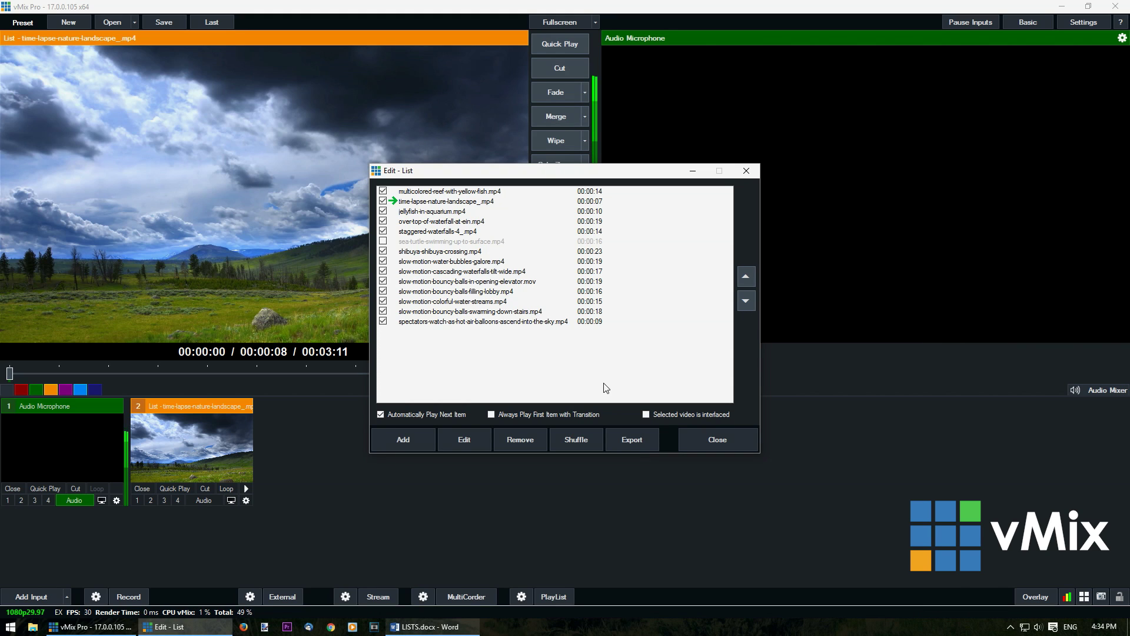
click(460, 302)
click(469, 440)
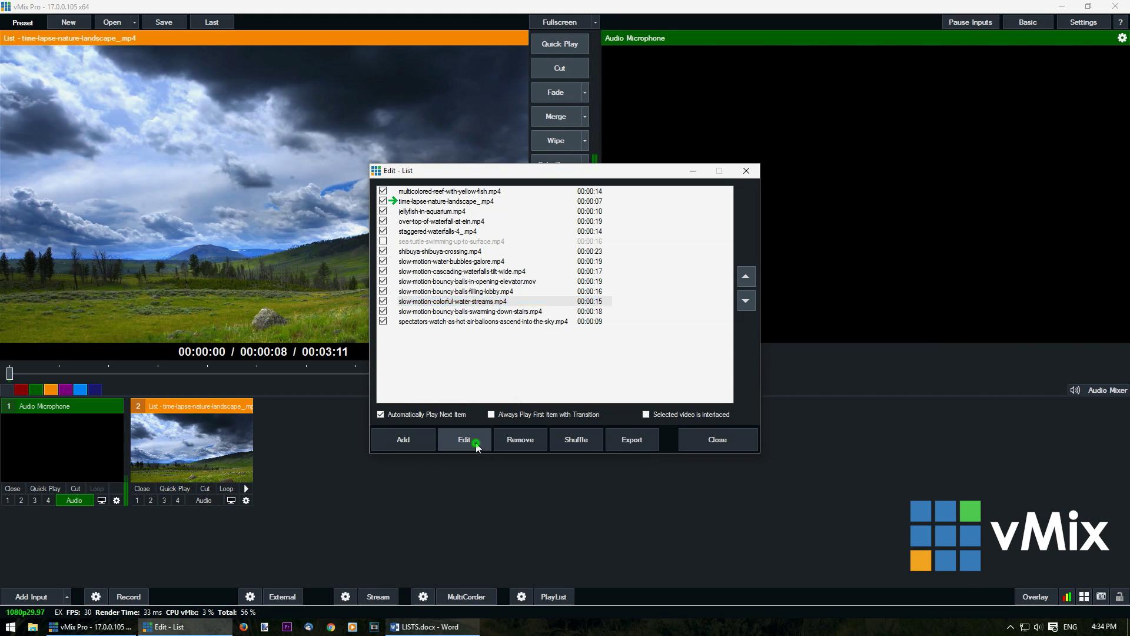
click(490, 365)
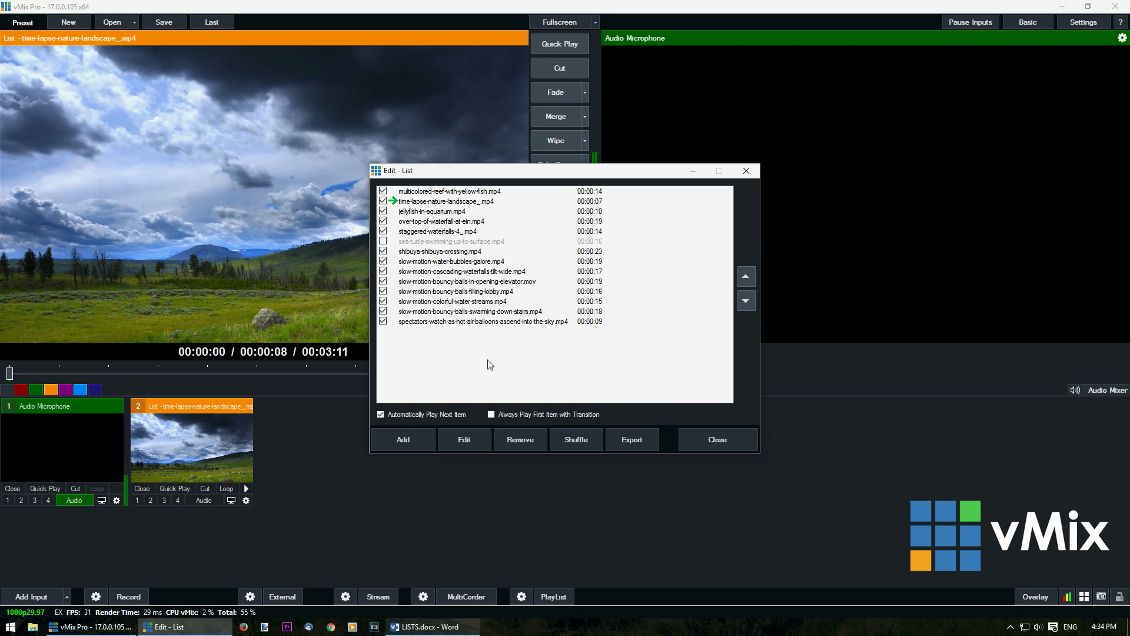
click(475, 314)
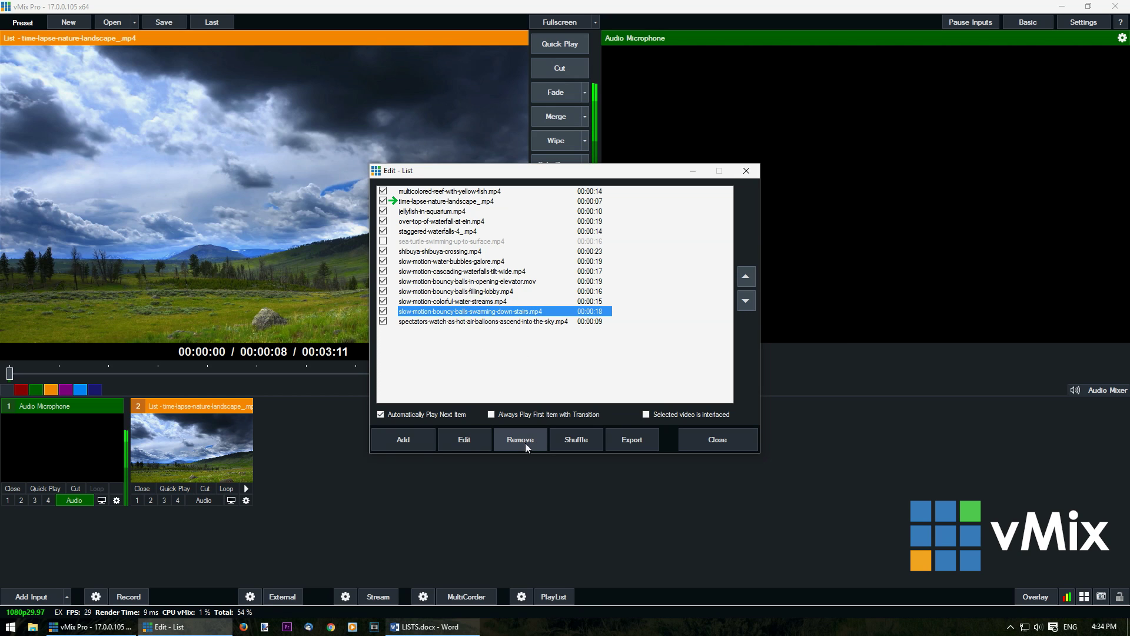
click(522, 358)
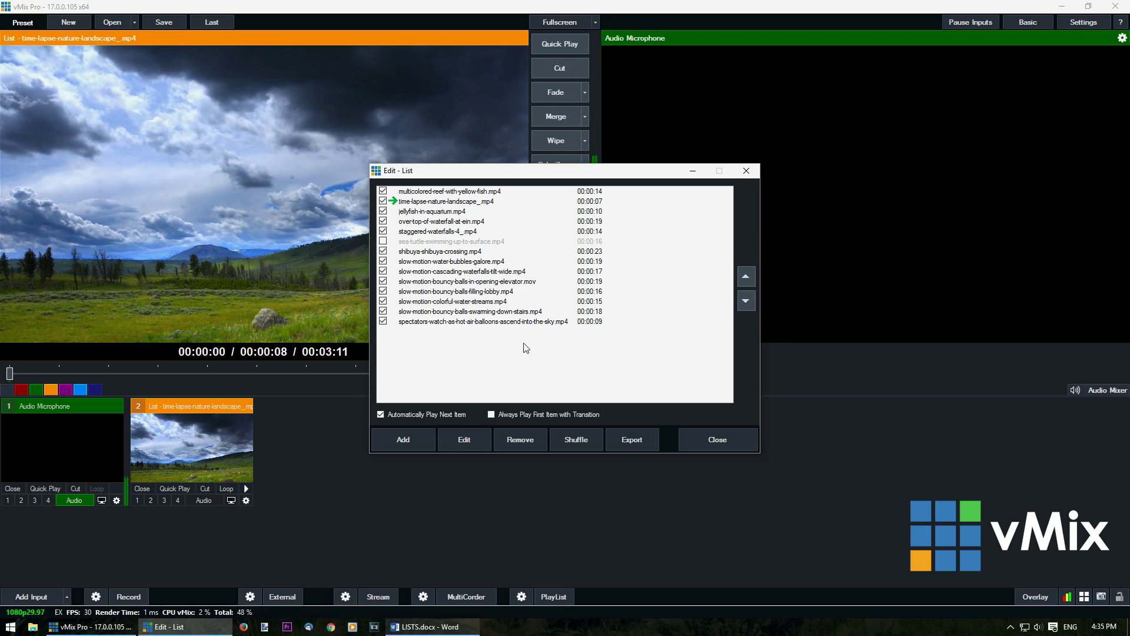
- Shuffle the clips twice to a 00:02:54 run time and close the list editor
click(585, 443)
click(584, 443)
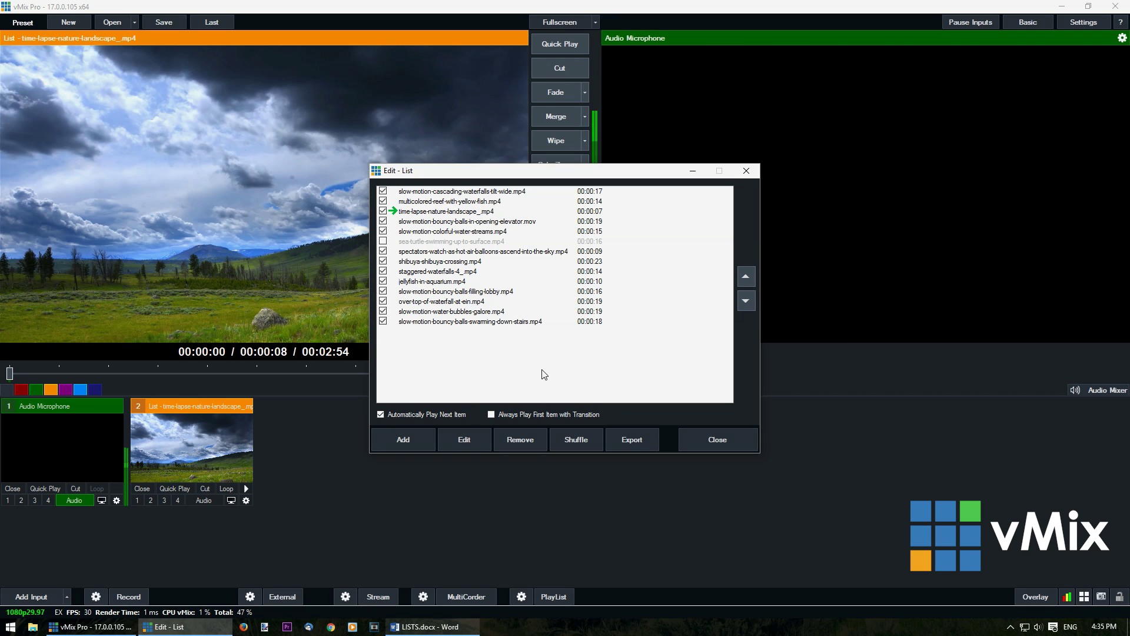
click(717, 442)
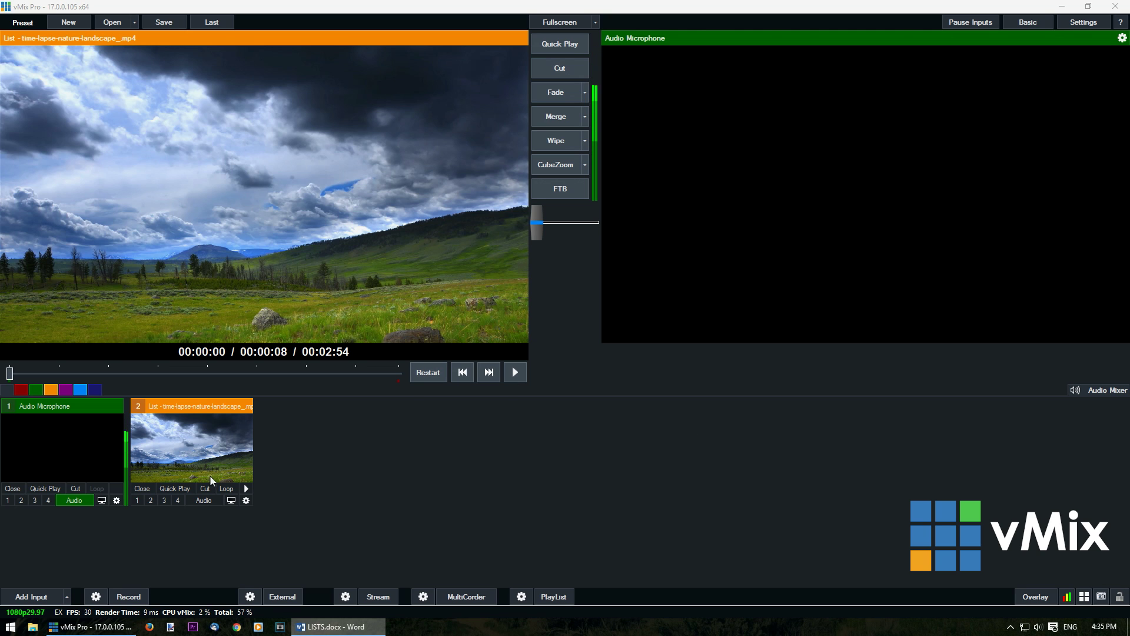
- Cut List input 2 live and jump to the hot-air balloons clip
click(201, 489)
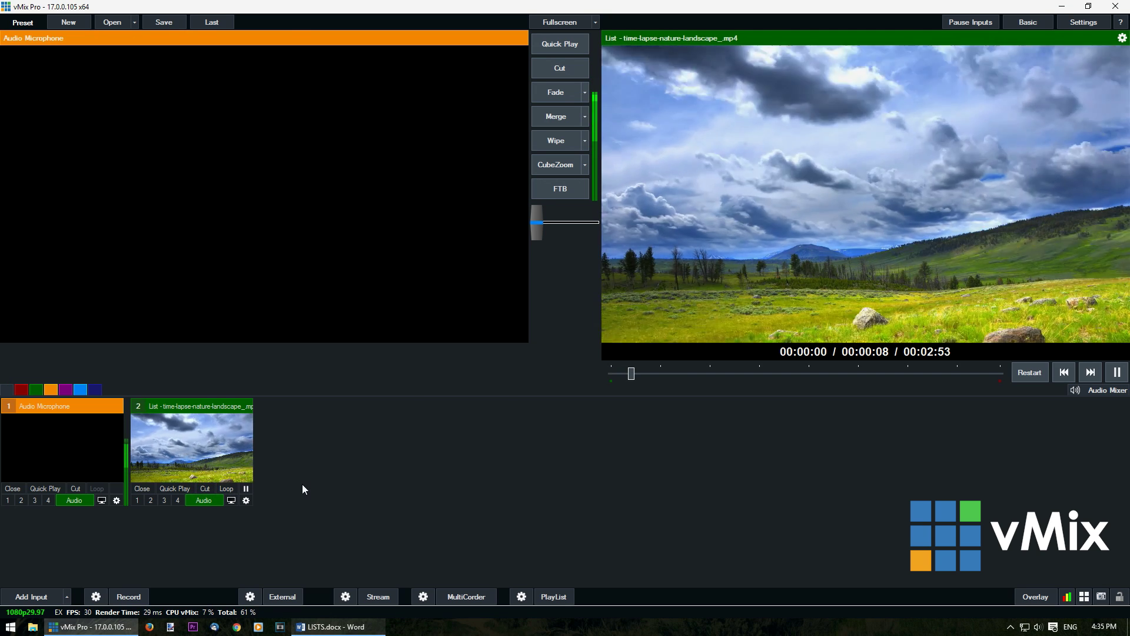
right_click(235, 465)
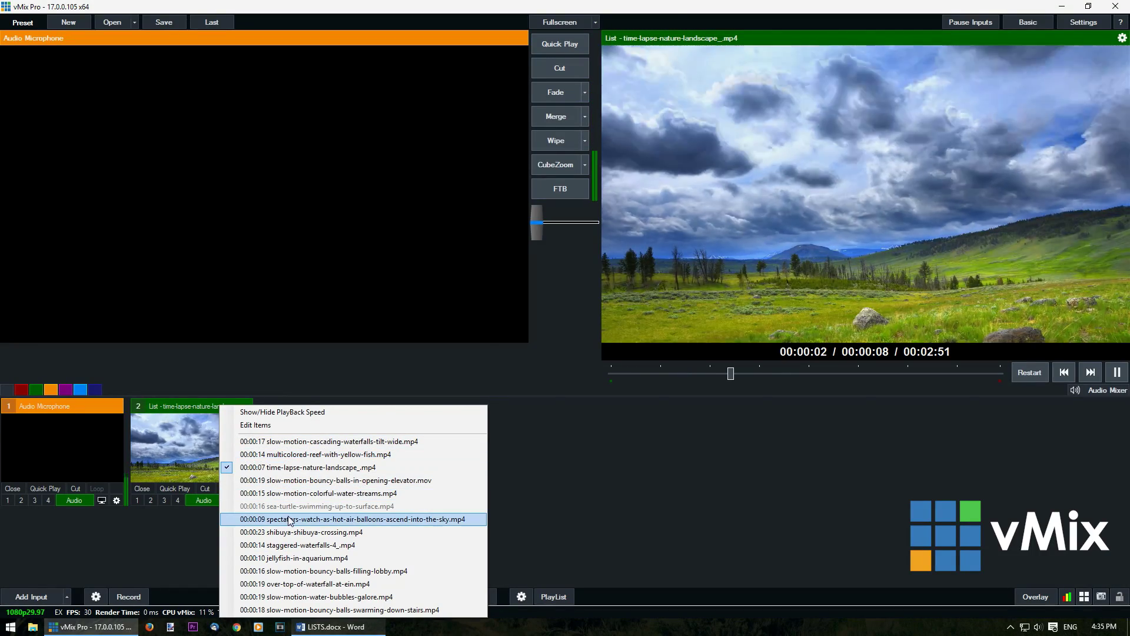
click(290, 519)
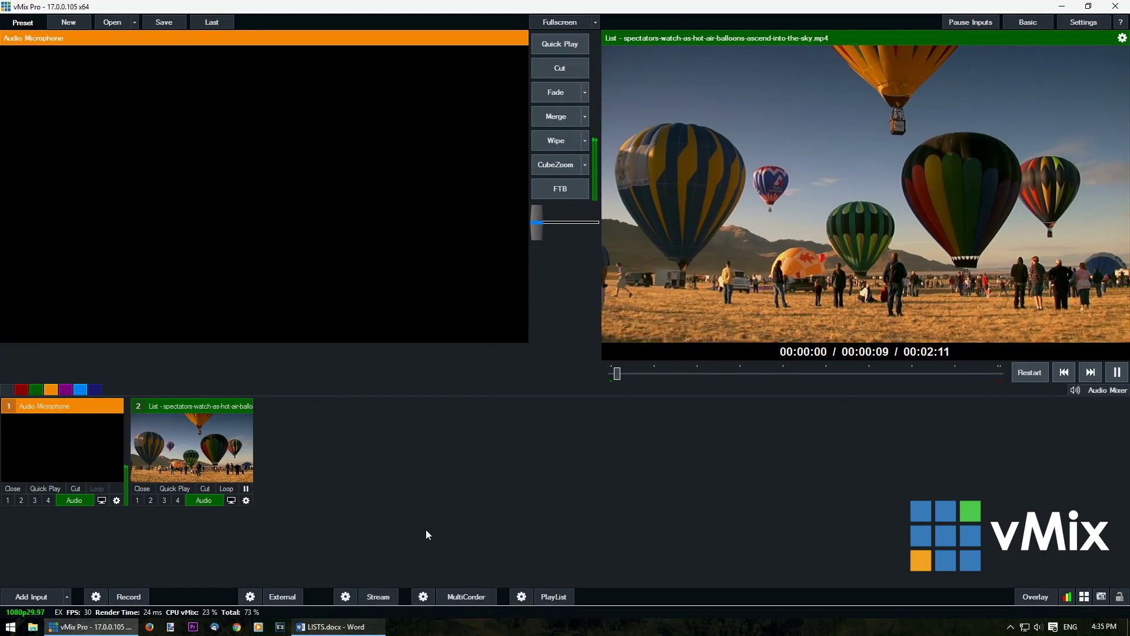
- Step through the Shibuya and waterfalls clips, then cut off air to Audio Microphone
click(1090, 372)
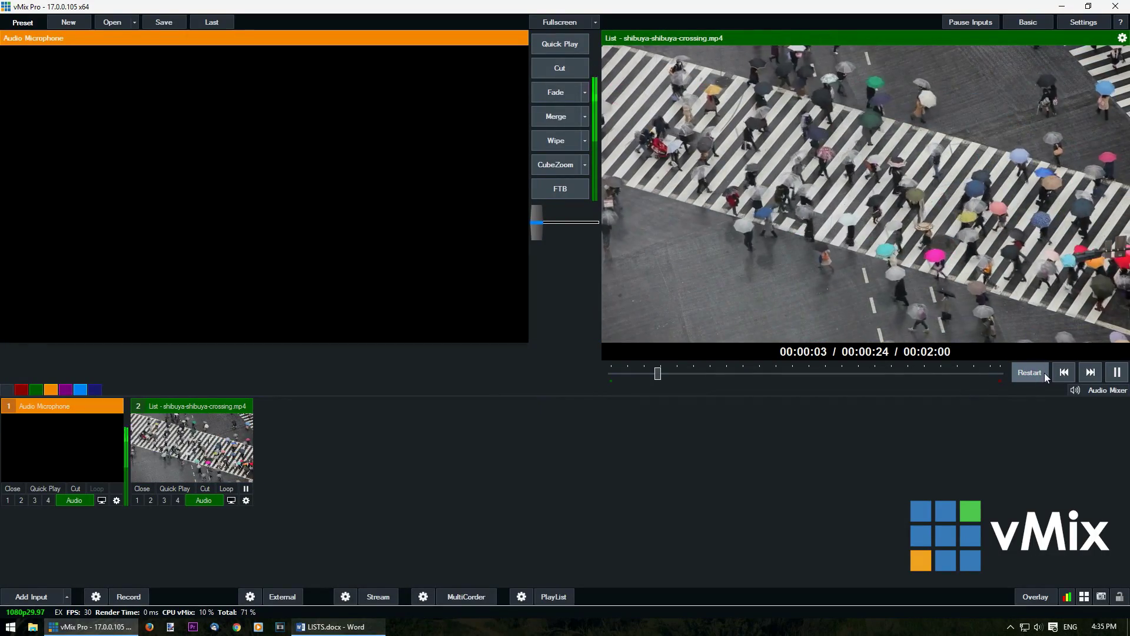
click(1044, 373)
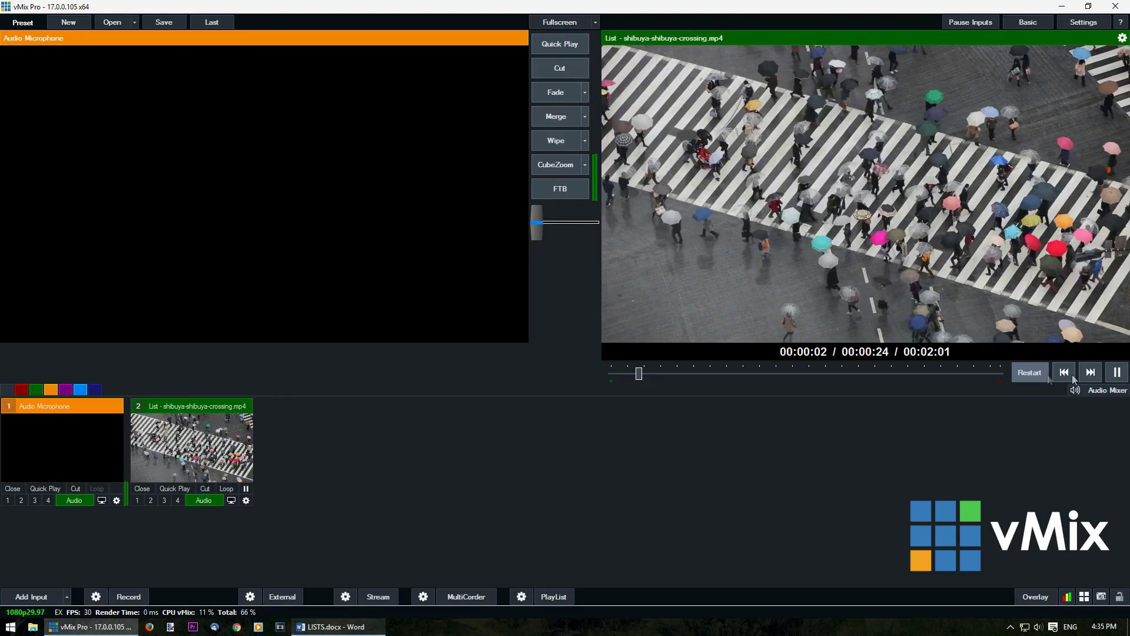
click(1094, 376)
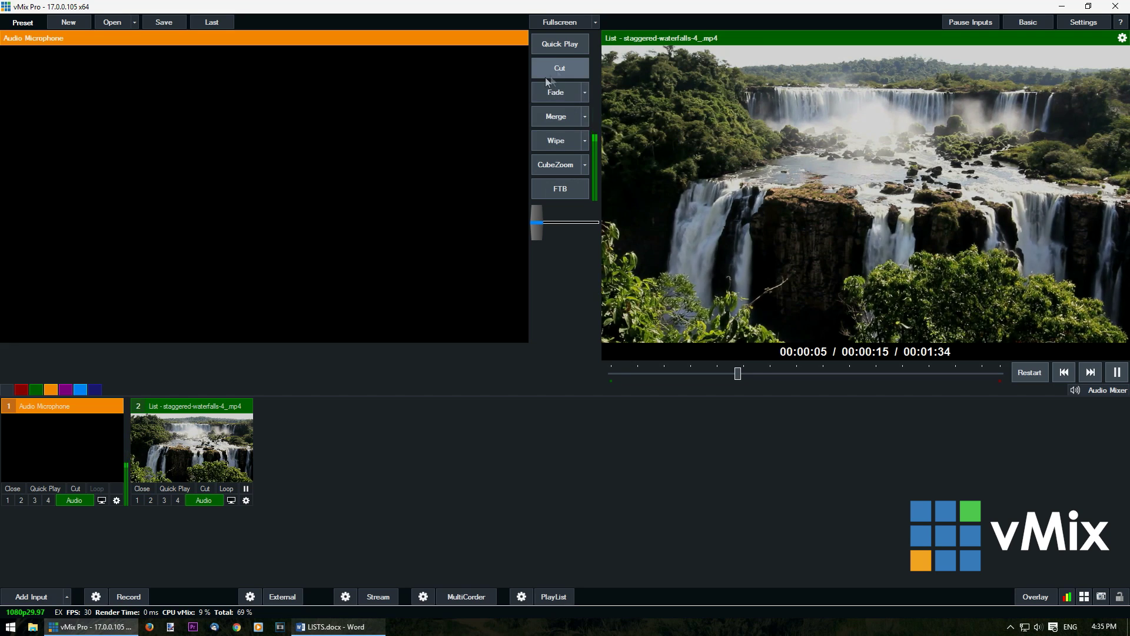
click(559, 67)
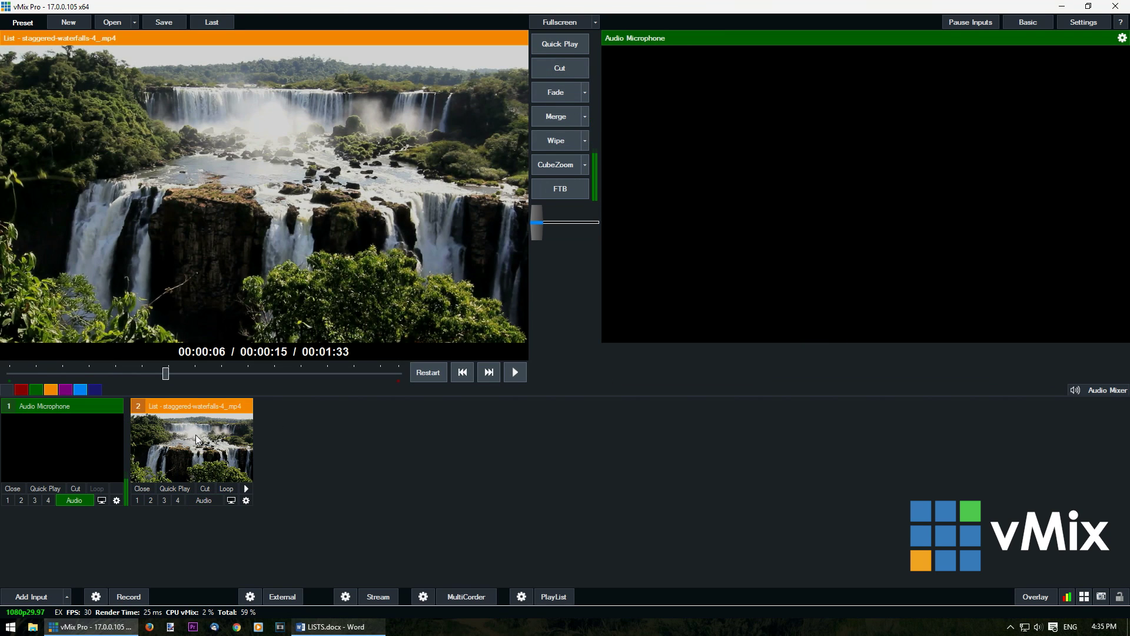
click(97, 441)
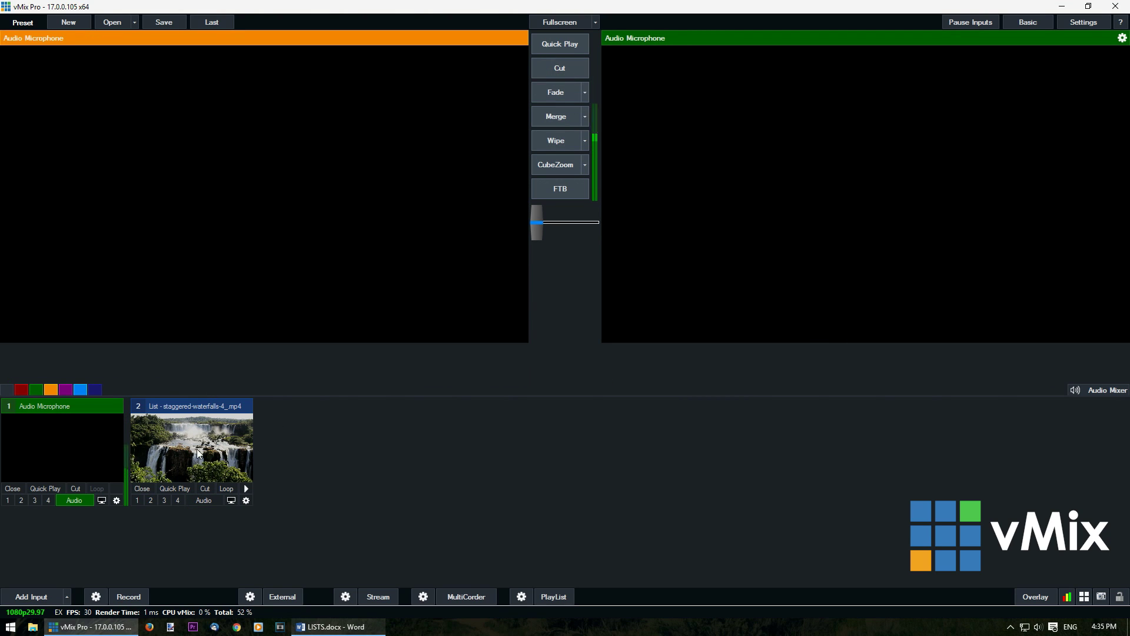
- Jump the List input to the reef, jellyfish, then bouncy-balls lobby clips
right_click(197, 448)
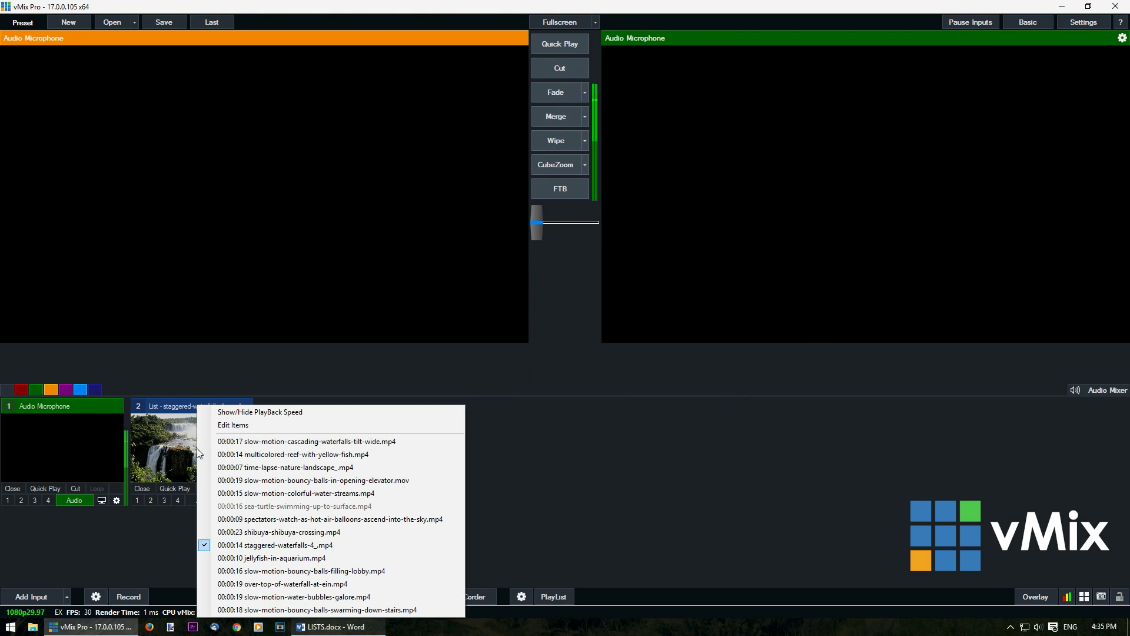
click(241, 455)
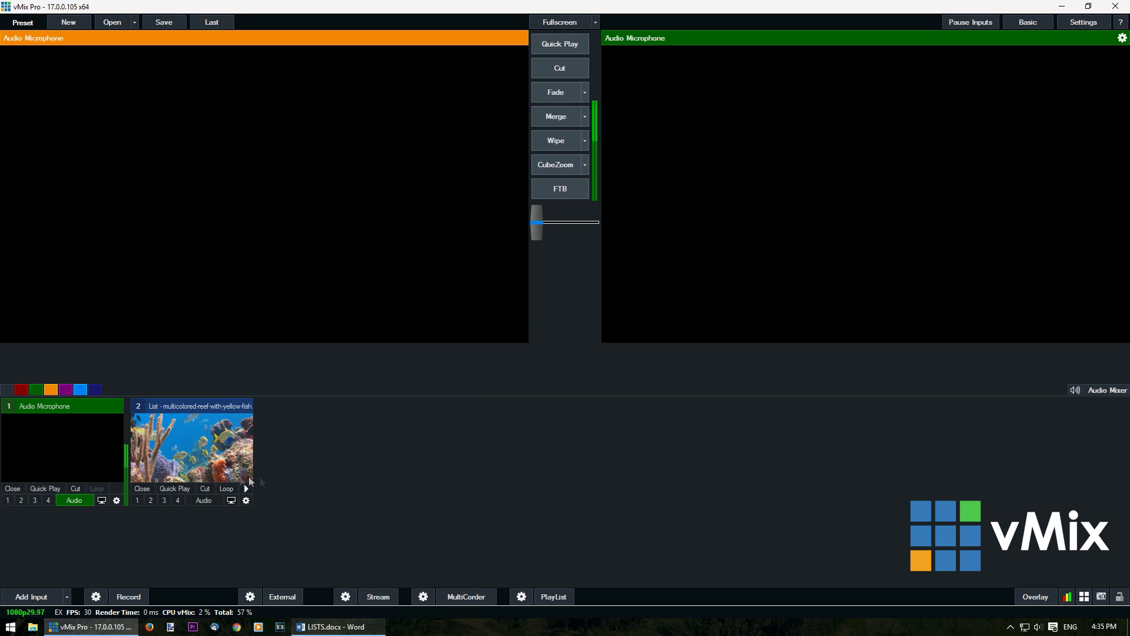
right_click(213, 465)
click(266, 560)
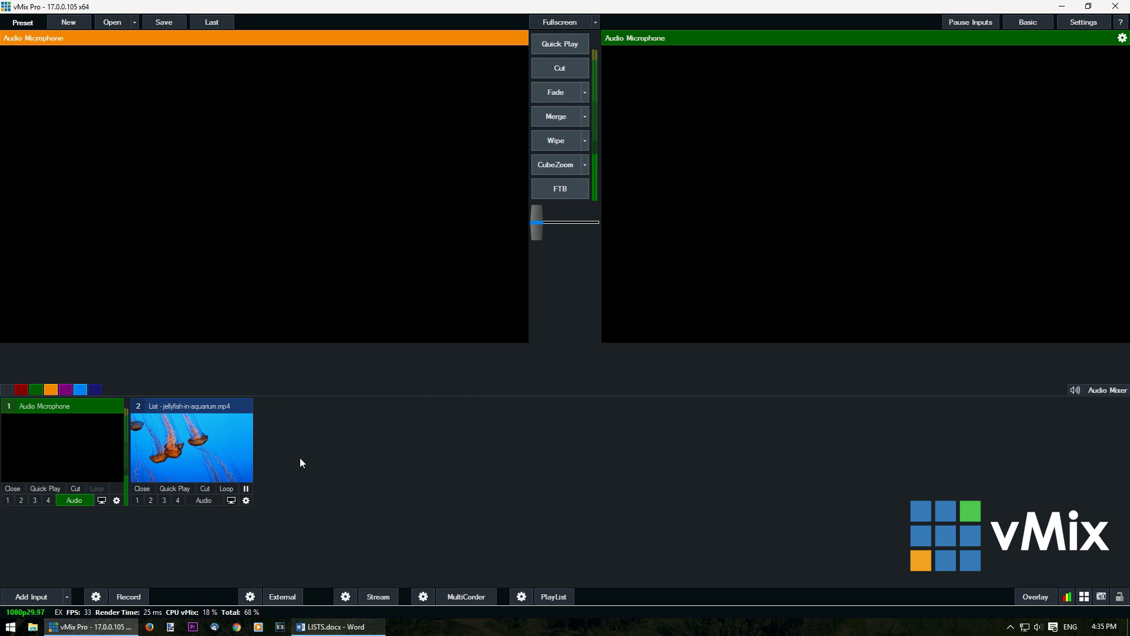
right_click(207, 459)
click(266, 569)
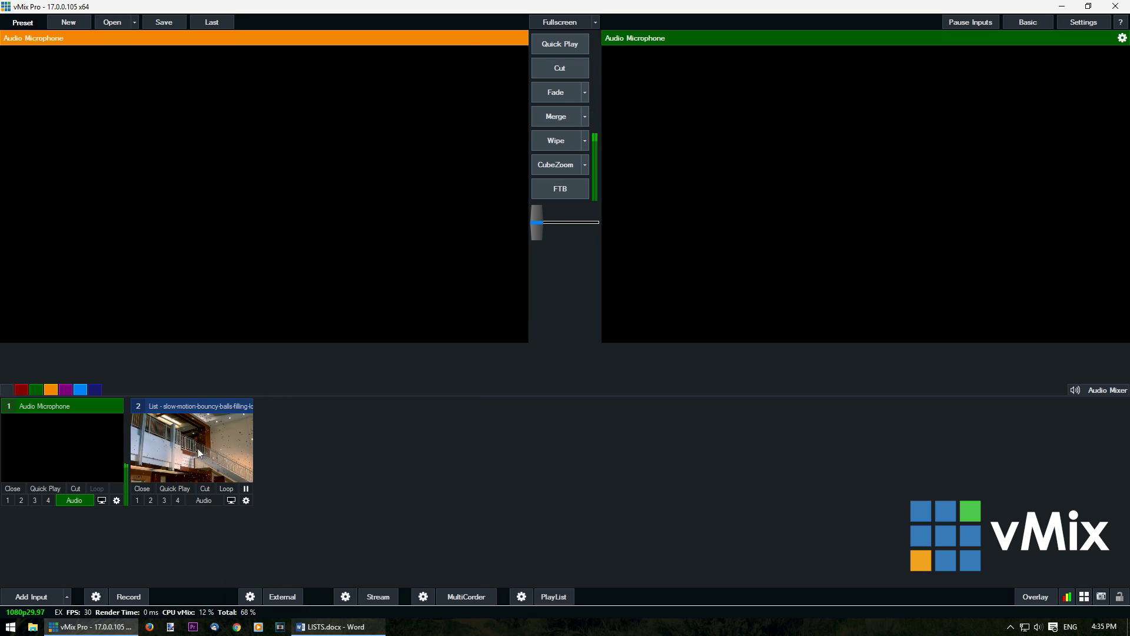
- Open the List's Edit Items view and close it again
right_click(243, 449)
click(282, 425)
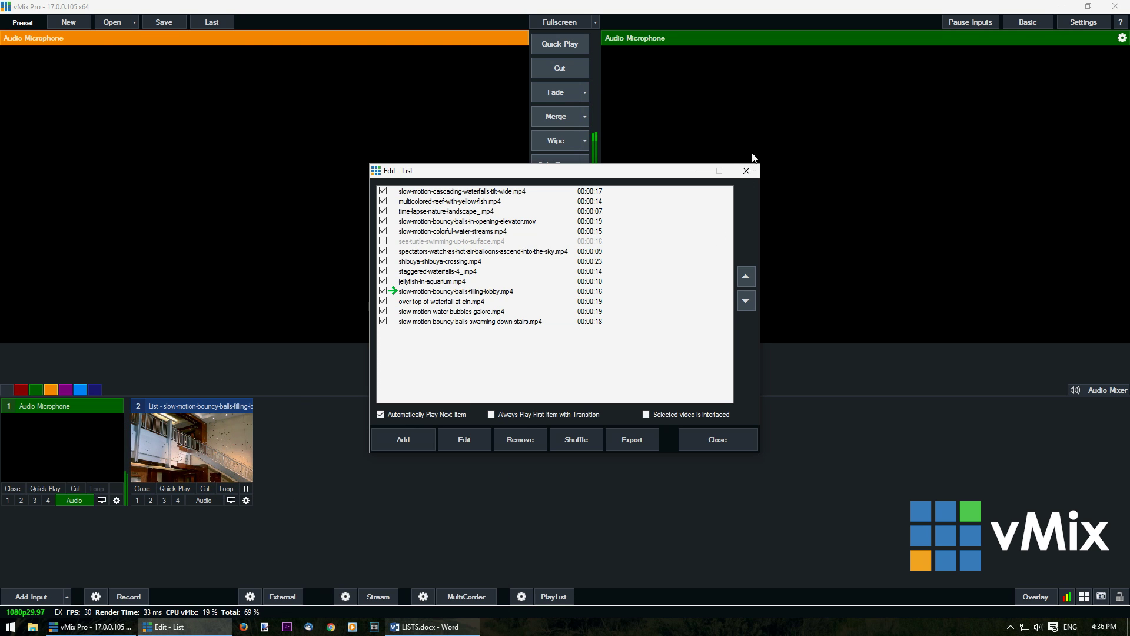
click(752, 172)
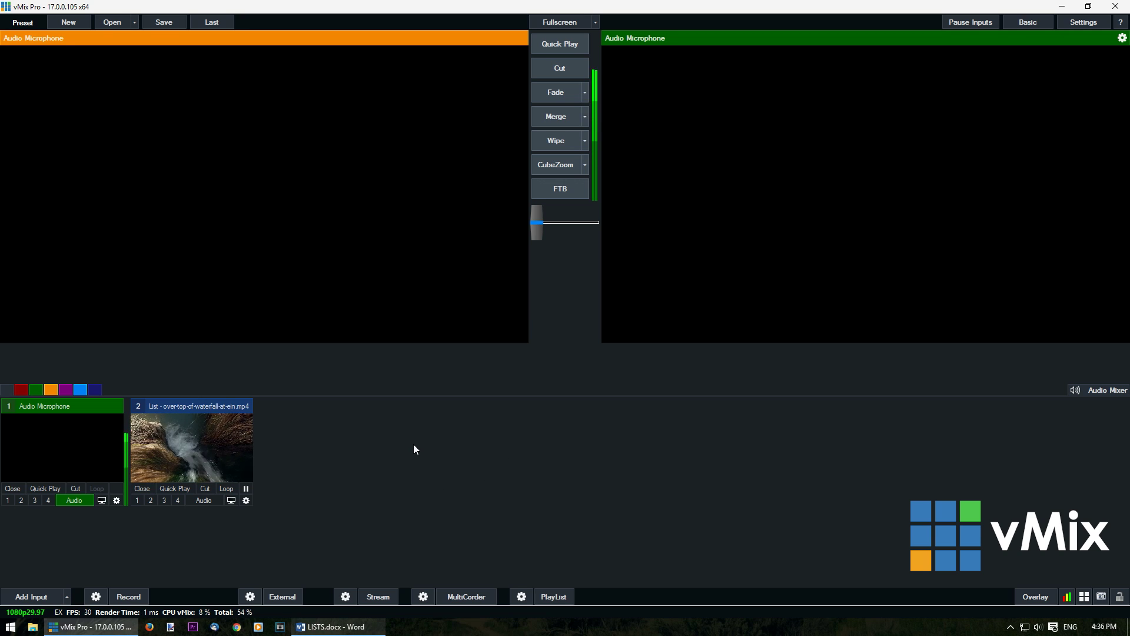